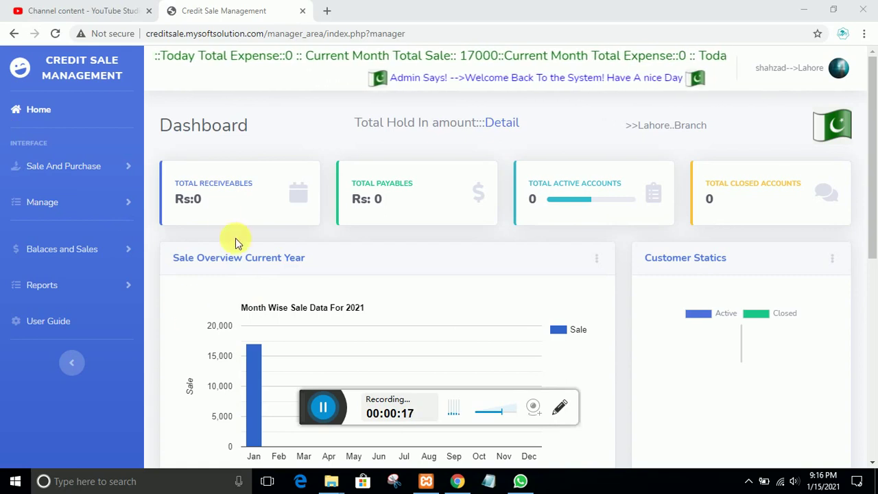
- Start a single-item credit sale and select the samsung tv 250 as the product
click(79, 167)
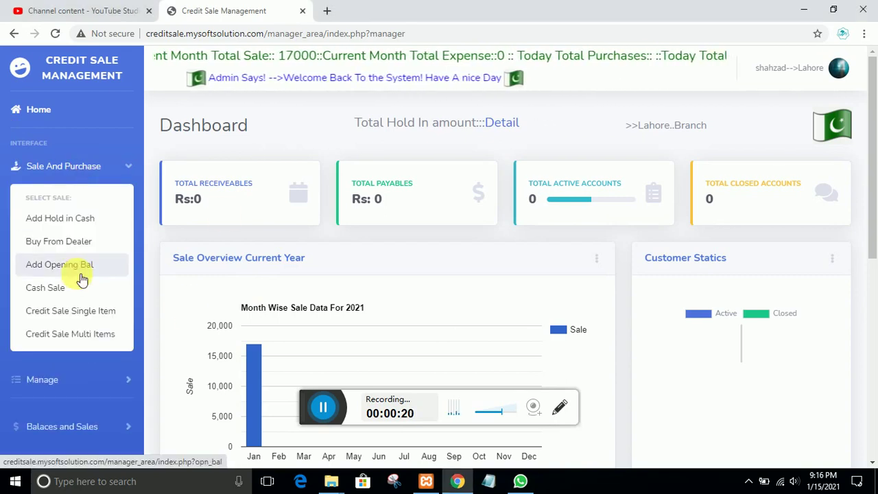
click(66, 316)
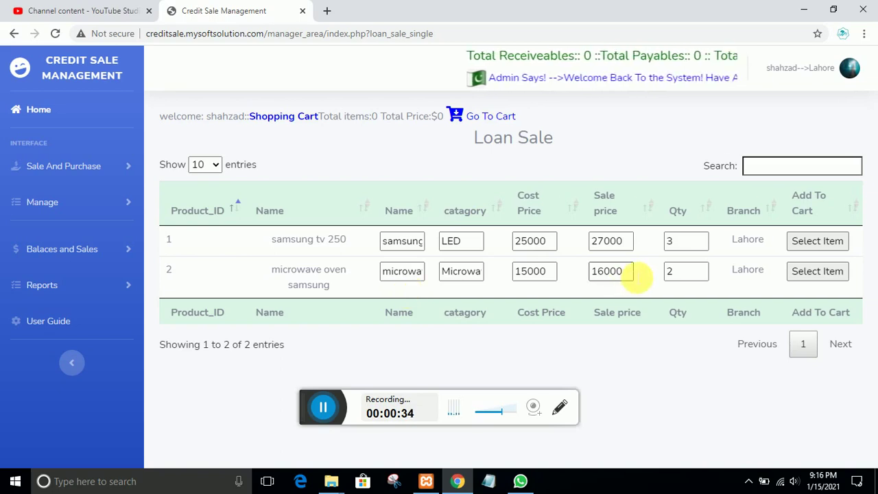
click(810, 241)
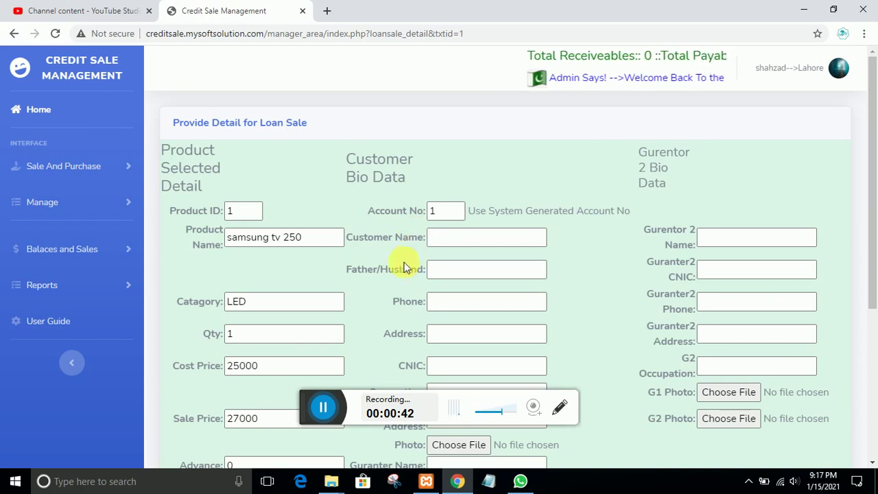
- Set the loan sale's sale price to 29000 and the advance to 9000
scroll(397, 282, down, 2)
scroll(396, 276, down, 2)
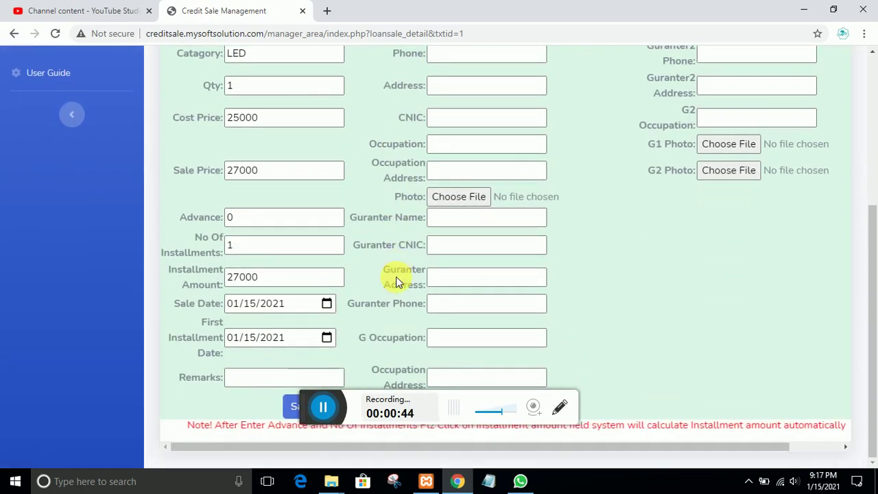
scroll(396, 277, up, 4)
scroll(396, 277, down, 2)
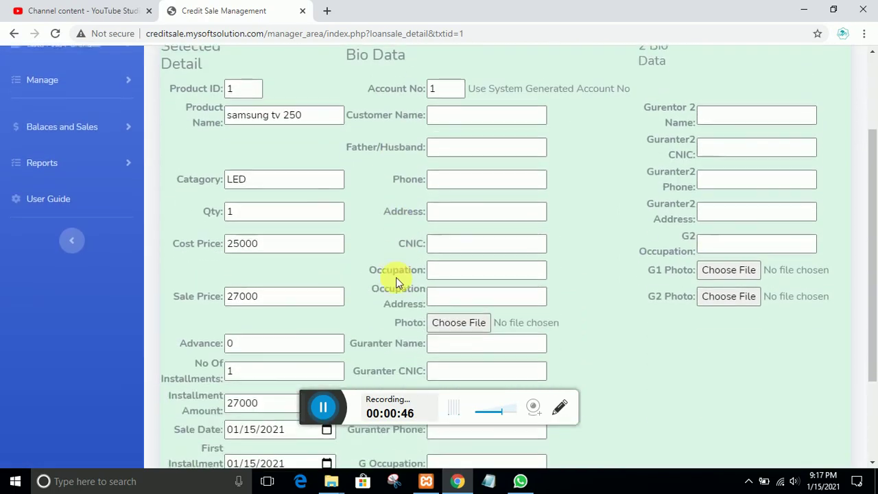
scroll(384, 275, up, 1)
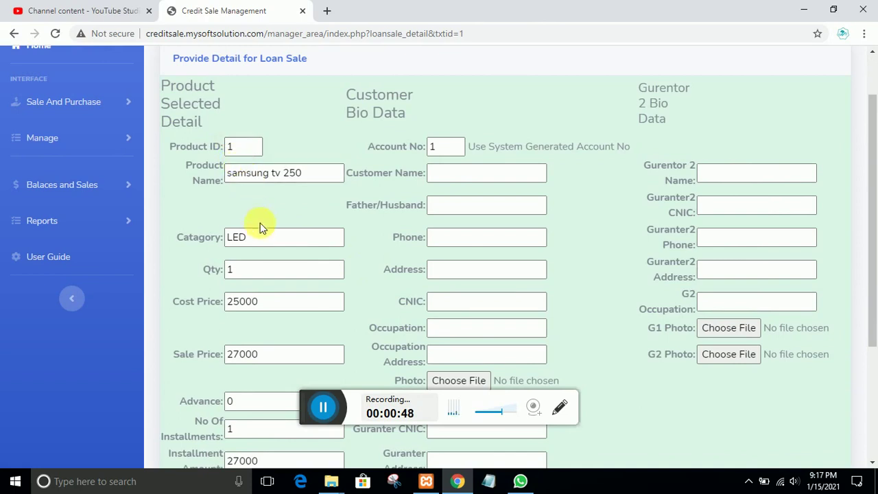
scroll(270, 258, down, 2)
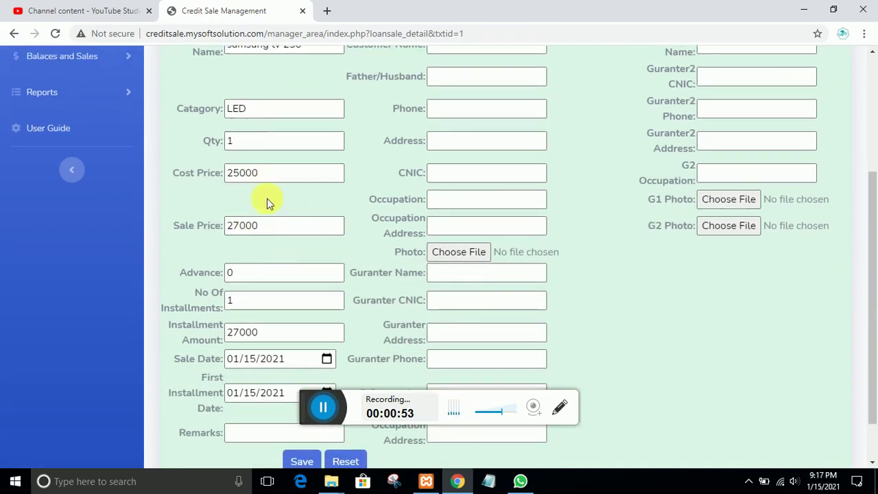
drag(274, 234, 225, 231)
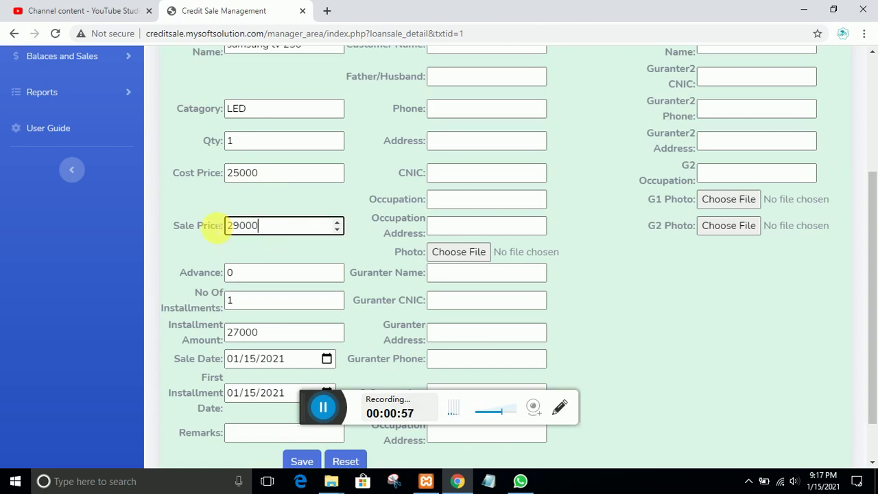
click(253, 278)
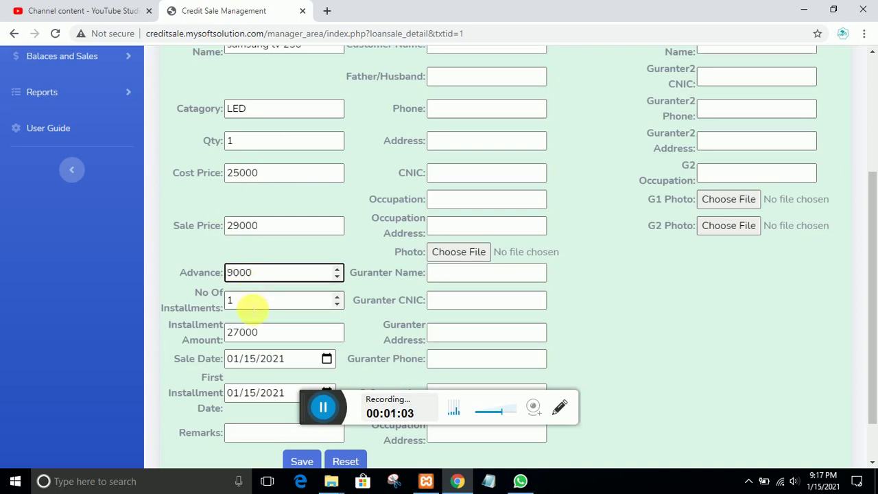
- Set the number of installments to 12 and have the installment amount calculated automatically
click(253, 310)
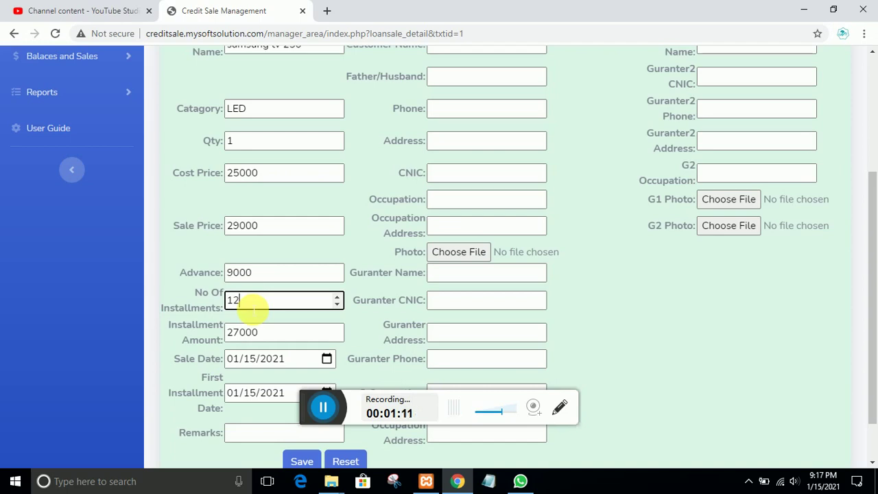
click(319, 405)
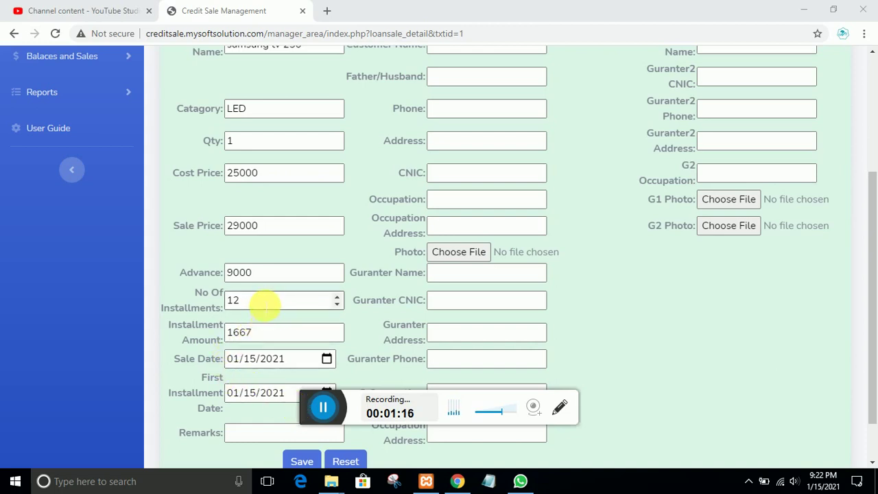
click(265, 306)
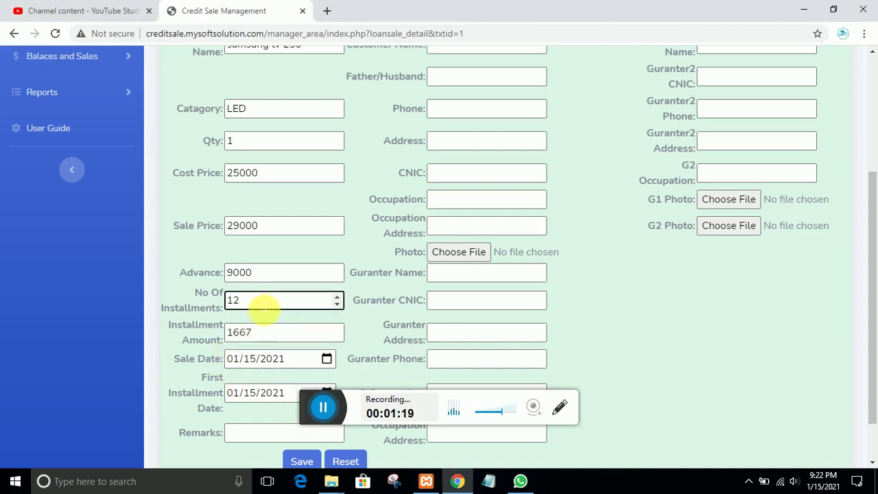
click(261, 337)
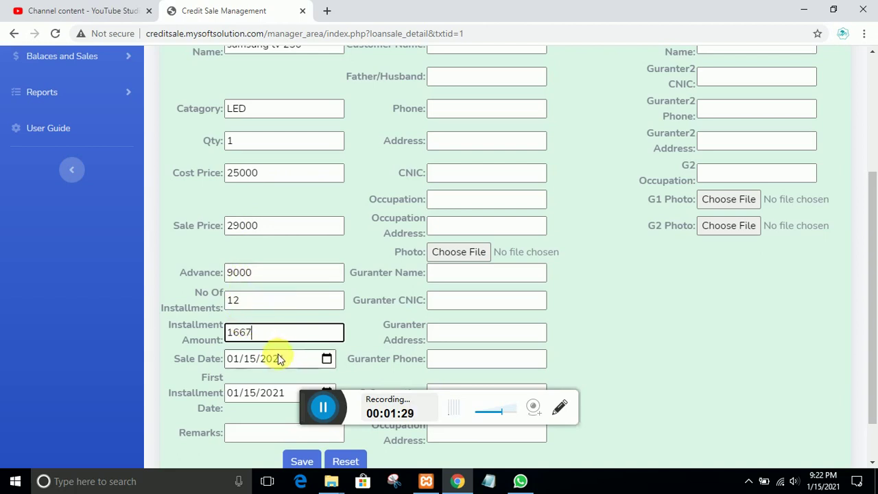
- Set the first installment date to 02/03/2021, leaving the remarks blank
scroll(254, 393, down, 1)
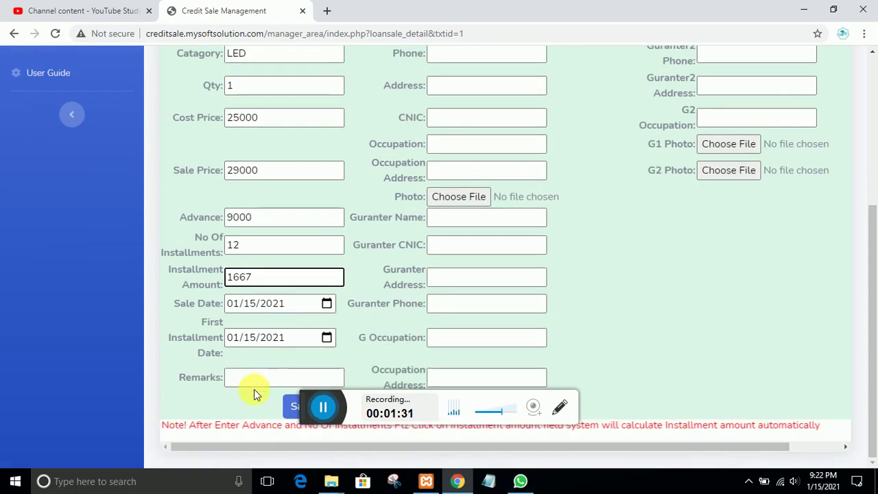
click(328, 339)
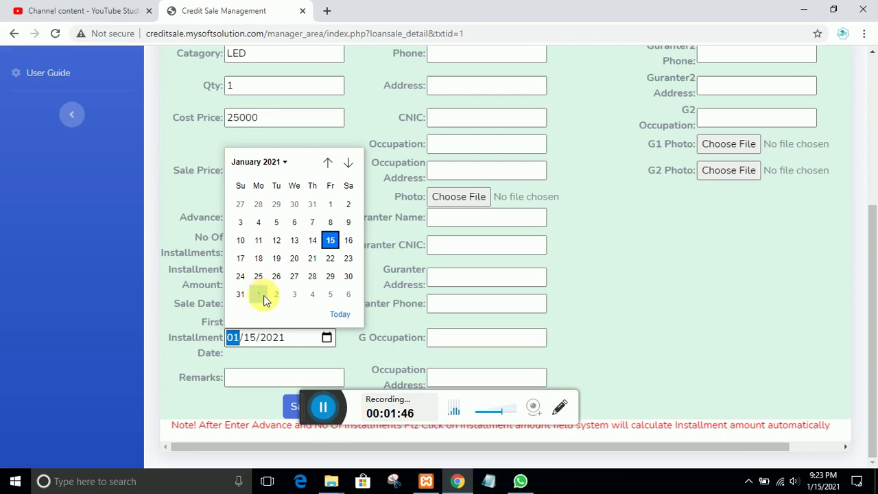
click(294, 296)
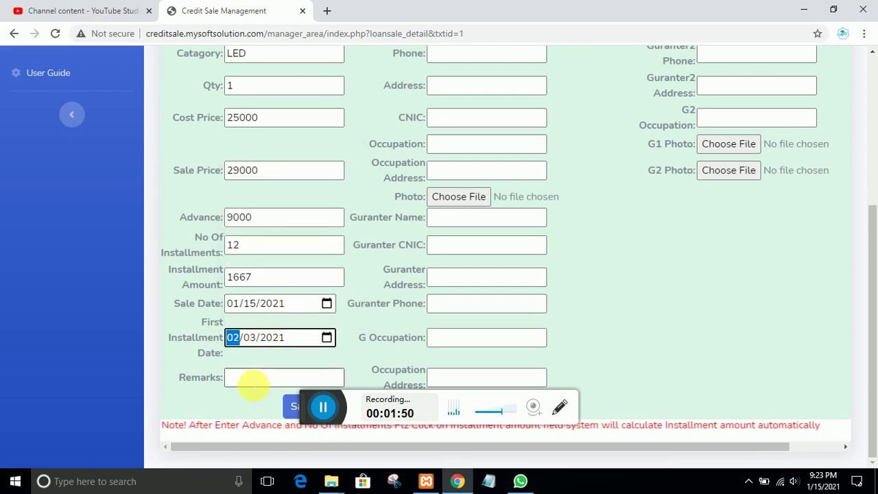
click(254, 381)
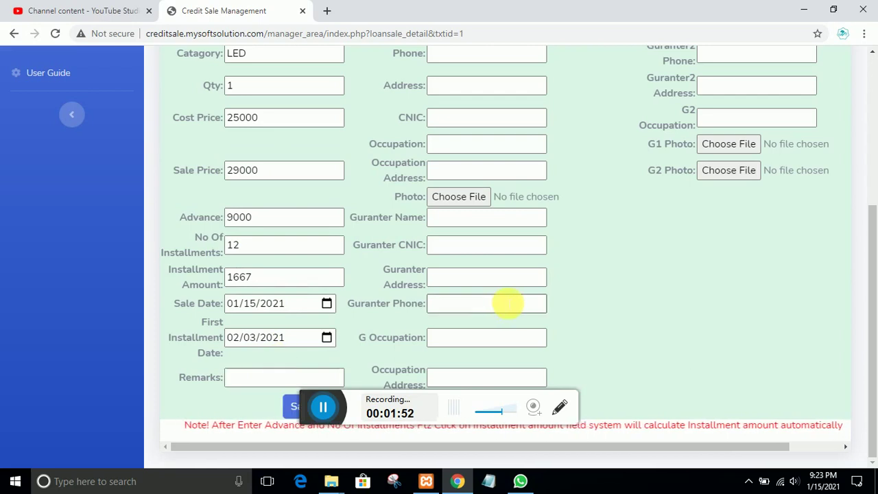
- Enter the customer's name, the father's or husband's name and the phone number in the customer bio data
scroll(506, 302, up, 4)
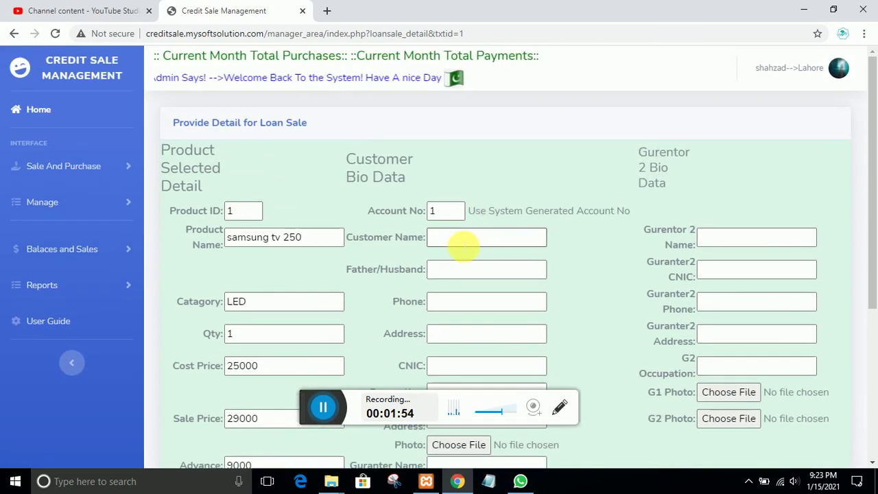
click(460, 236)
click(450, 264)
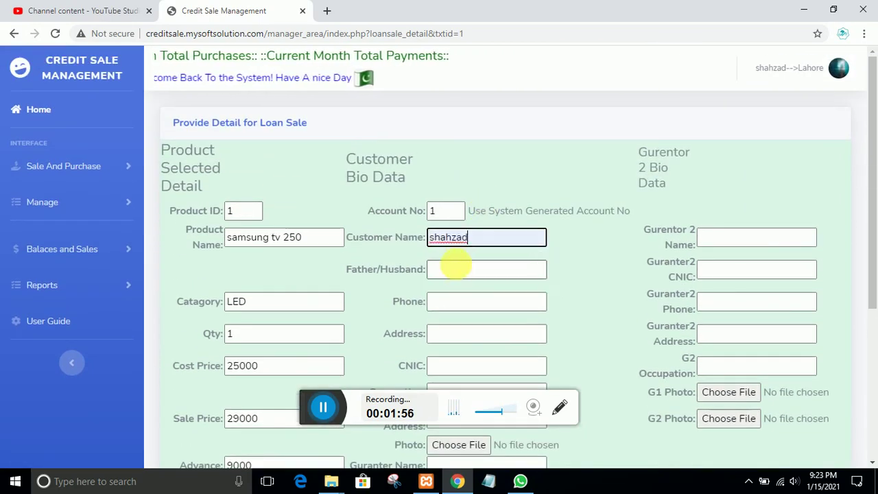
click(451, 270)
click(450, 293)
click(449, 300)
text(00)
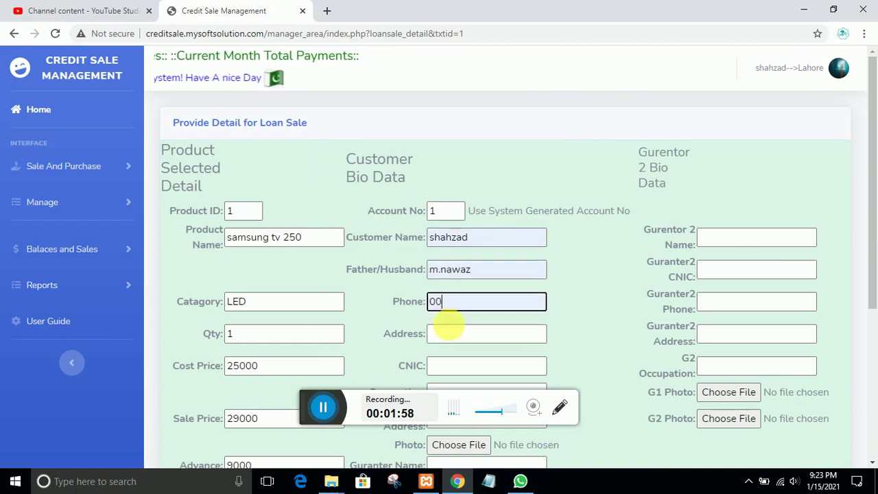
- Enter na as the customer's address and fill in the customer's CNIC number
click(447, 334)
text(na)
click(447, 369)
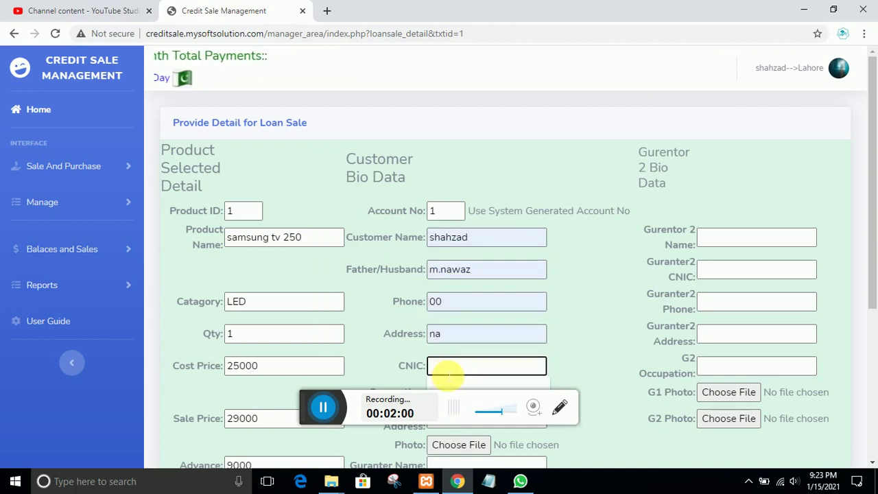
text(00)
- Fill in the customer's occupation and occupation address with na
scroll(449, 378, down, 2)
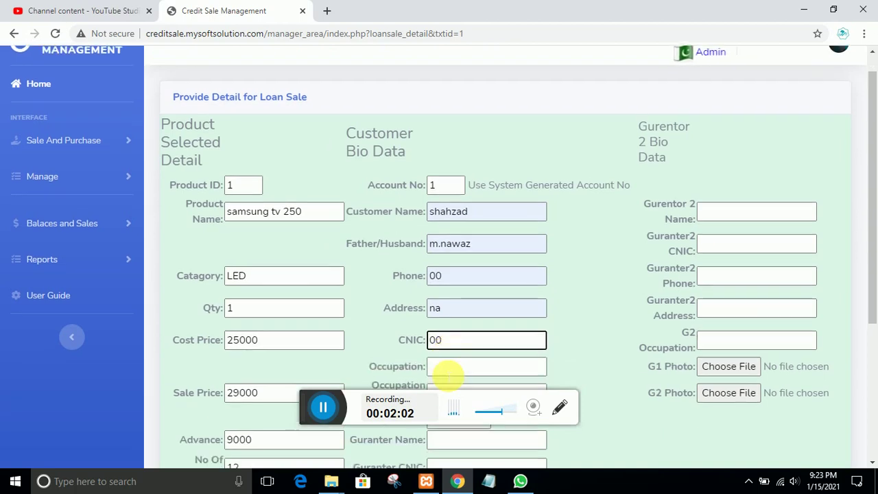
click(482, 268)
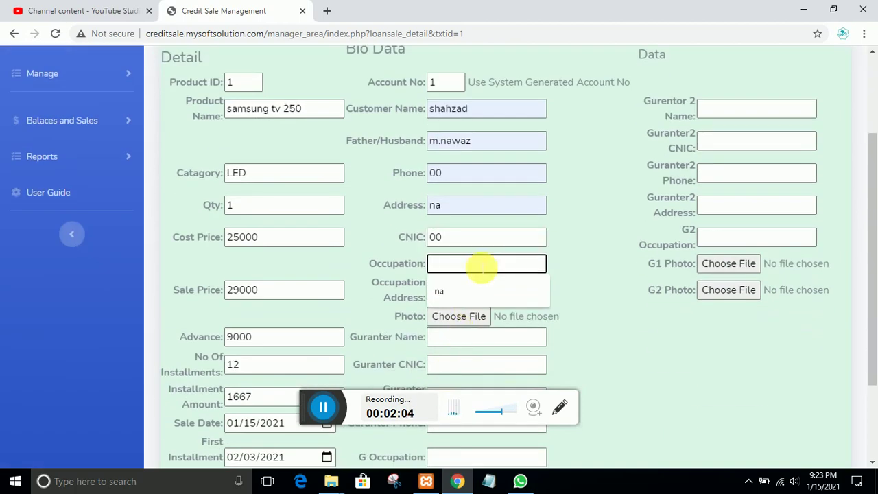
click(454, 290)
click(458, 295)
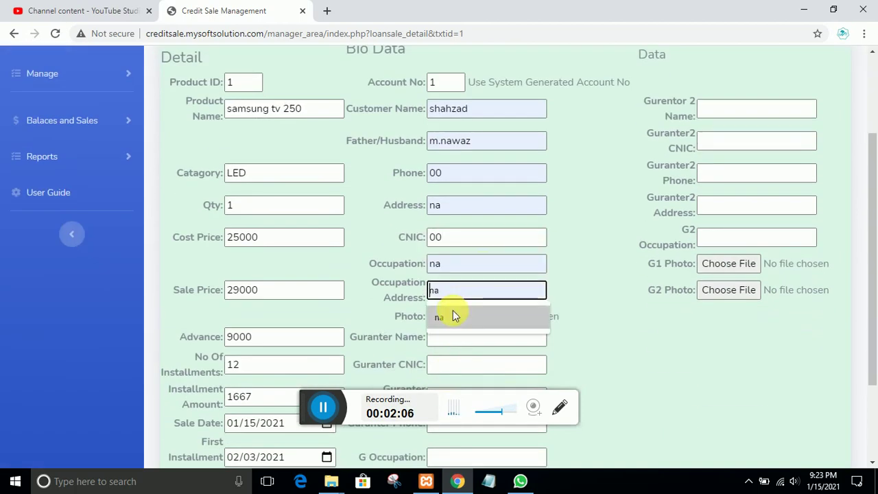
click(453, 317)
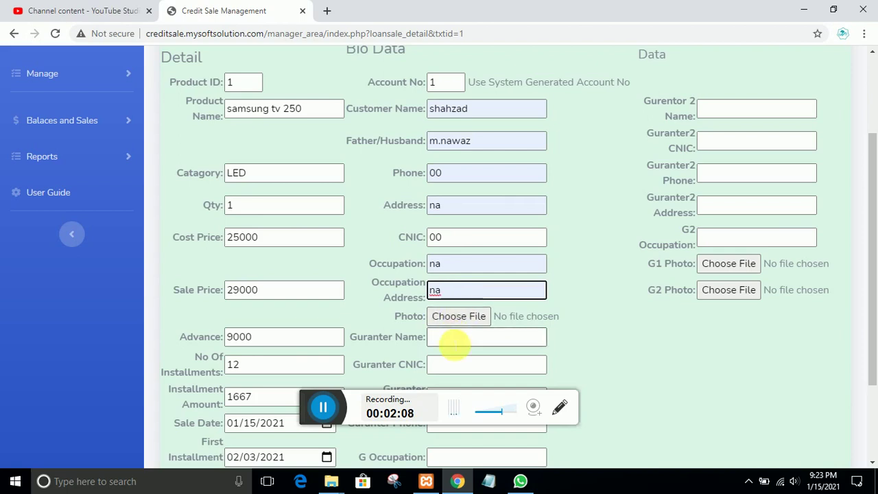
- Fill in the first guarantor's name and address with na, and enter the guarantor's CNIC and phone numbers
click(451, 343)
click(451, 364)
scroll(450, 365, down, 2)
click(454, 245)
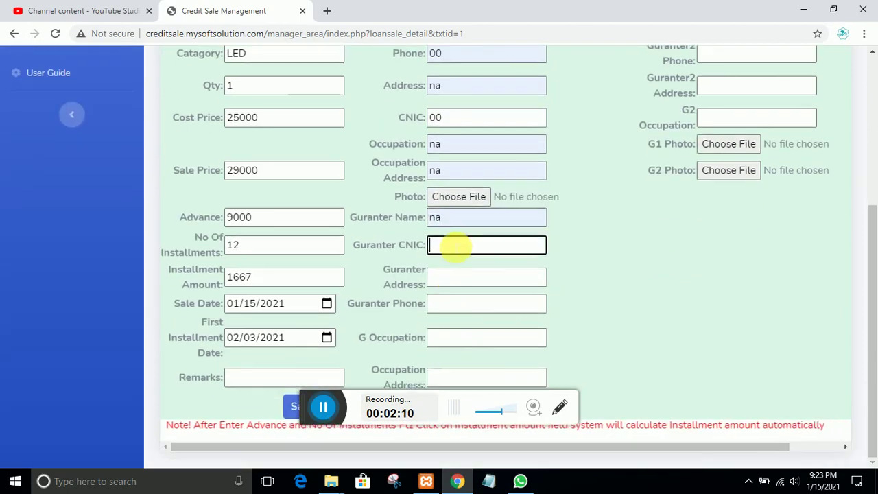
click(451, 270)
click(455, 278)
click(448, 304)
click(447, 302)
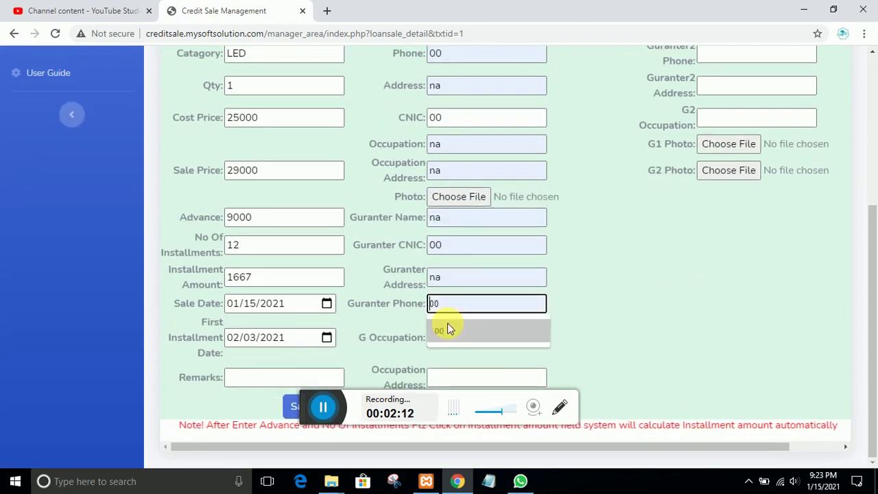
click(447, 327)
- Fill in the first guarantor's occupation and occupation address with na
click(450, 338)
click(452, 365)
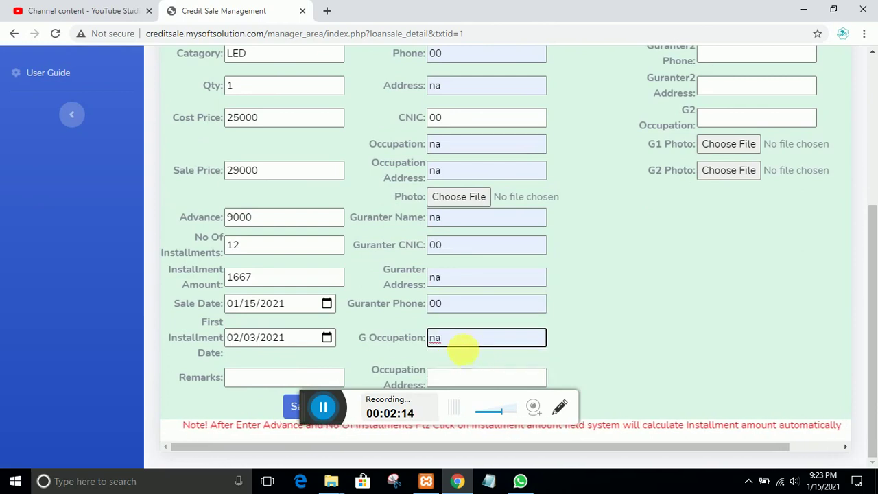
click(447, 376)
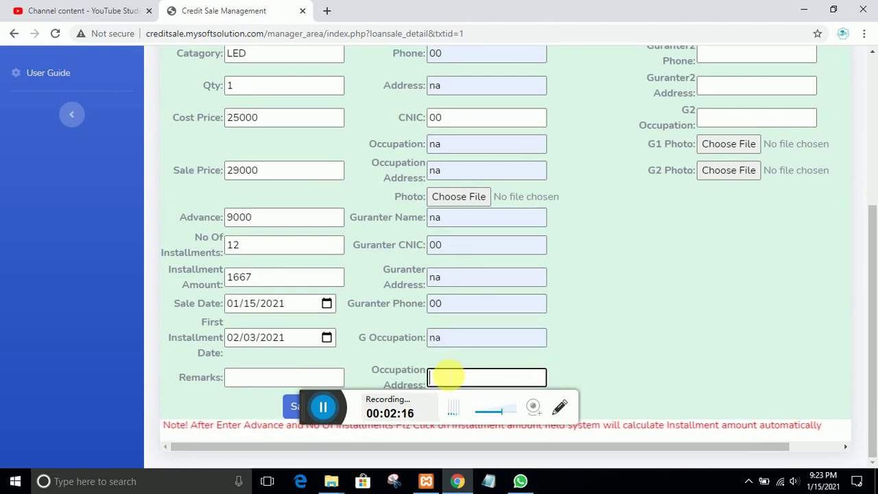
text(na)
- Enter na as the second guarantor's name and fill in that guarantor's CNIC and phone numbers
scroll(751, 253, up, 3)
click(730, 183)
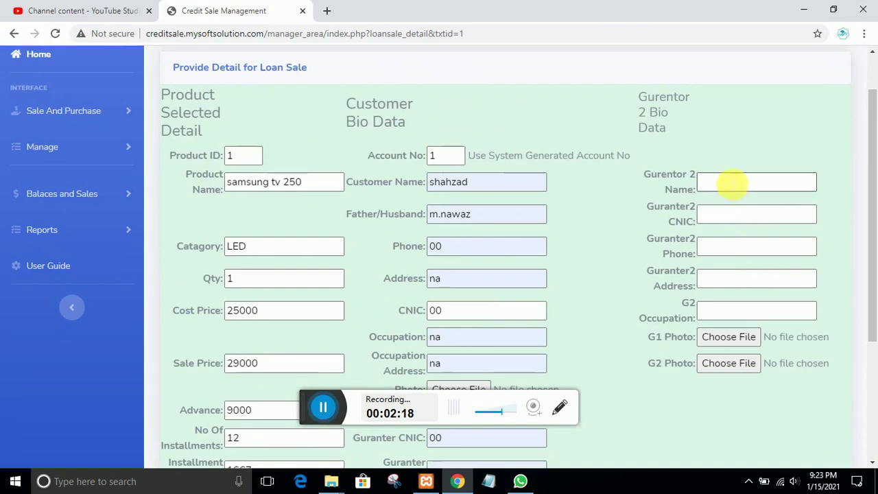
click(708, 206)
click(710, 215)
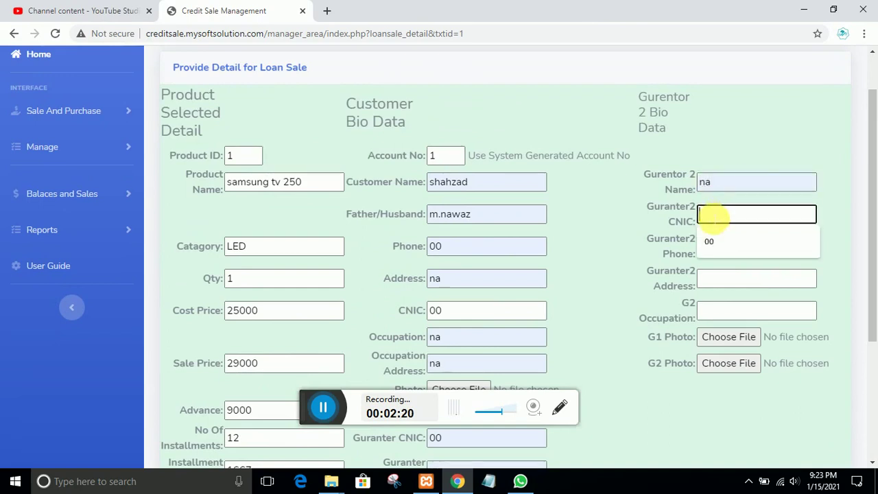
click(709, 234)
click(714, 245)
click(711, 271)
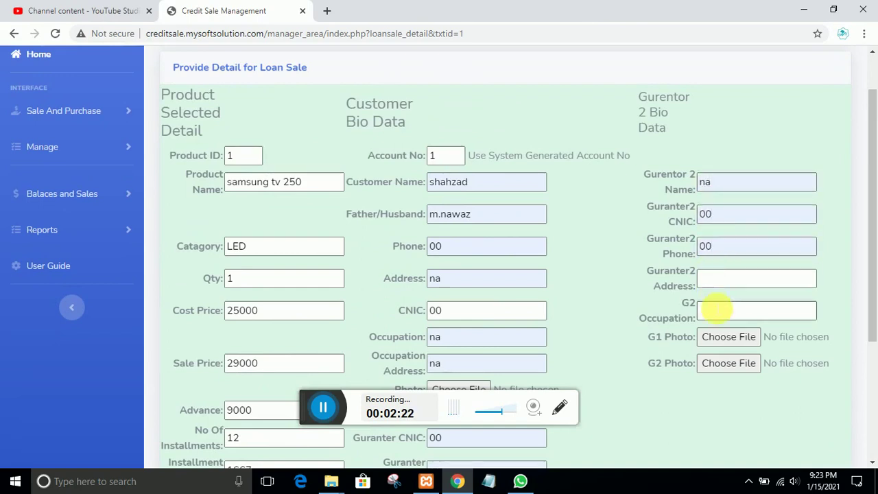
- Fill in the second guarantor's address and occupation with na
click(717, 284)
click(713, 301)
click(715, 312)
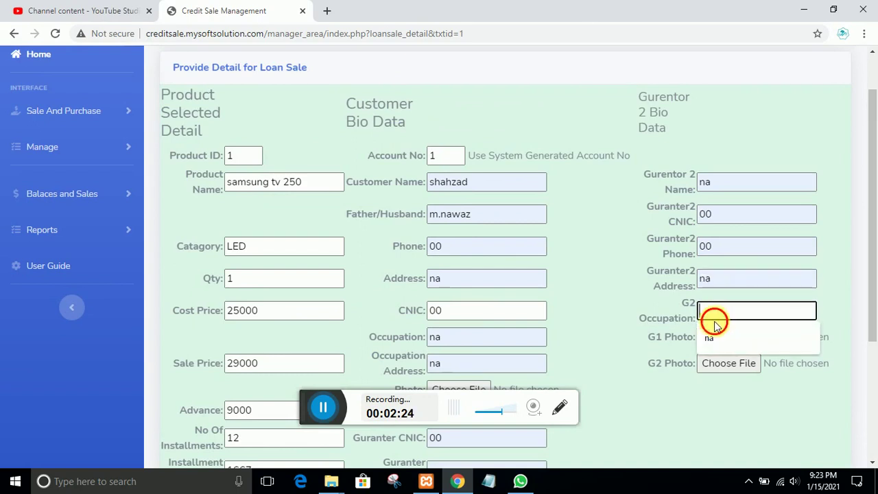
click(719, 342)
scroll(588, 348, down, 3)
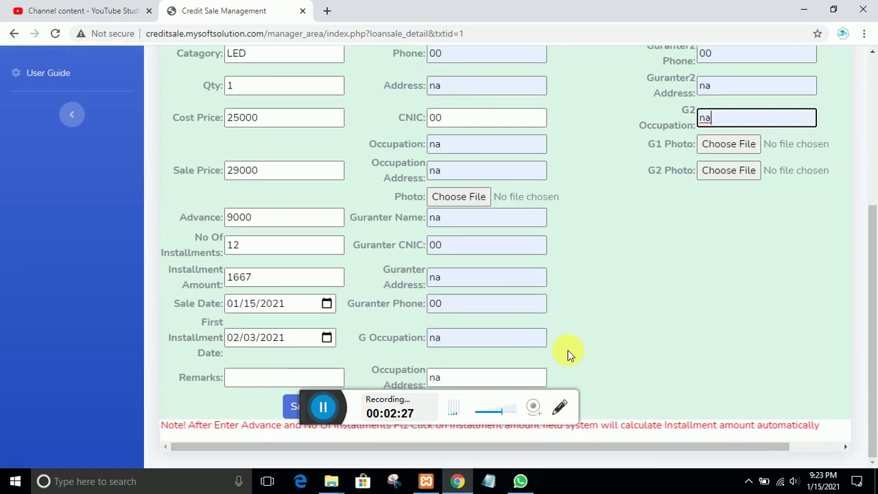
scroll(288, 401, up, 1)
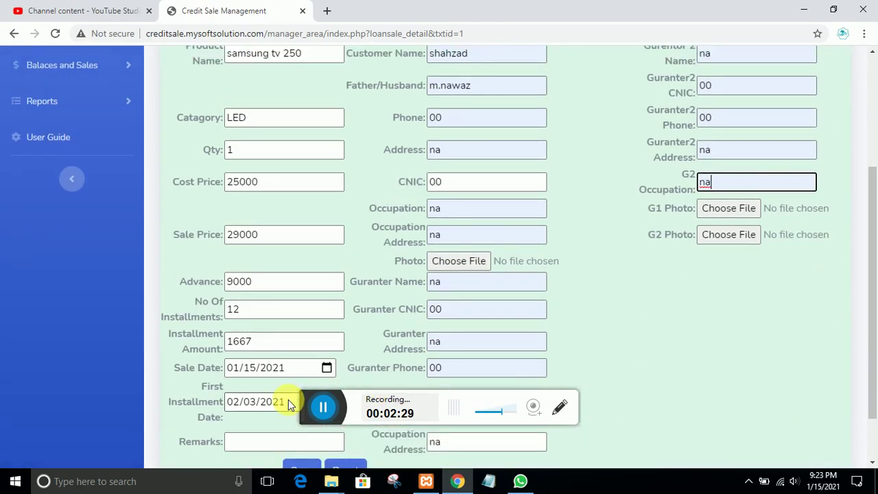
- Save the single-item credit sale of the samsung tv 250 and dismiss the alert
scroll(288, 400, down, 1)
scroll(288, 400, up, 2)
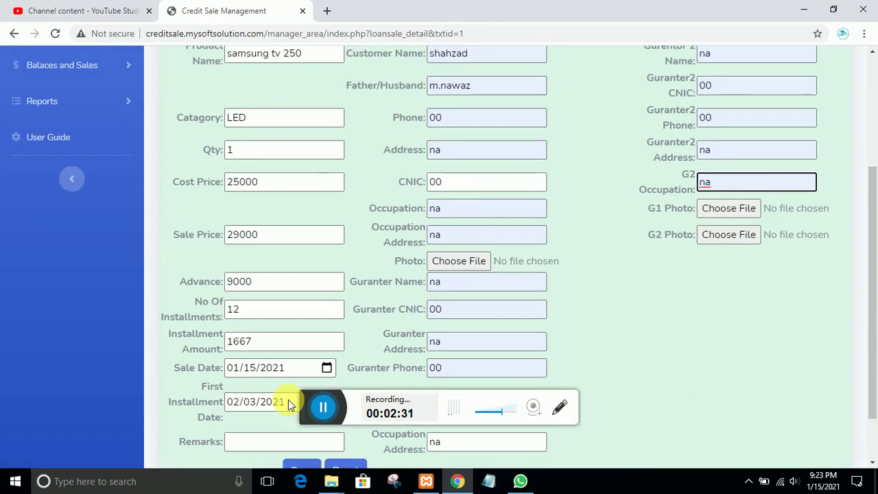
scroll(288, 400, down, 1)
scroll(288, 400, down, 1)
scroll(292, 402, up, 1)
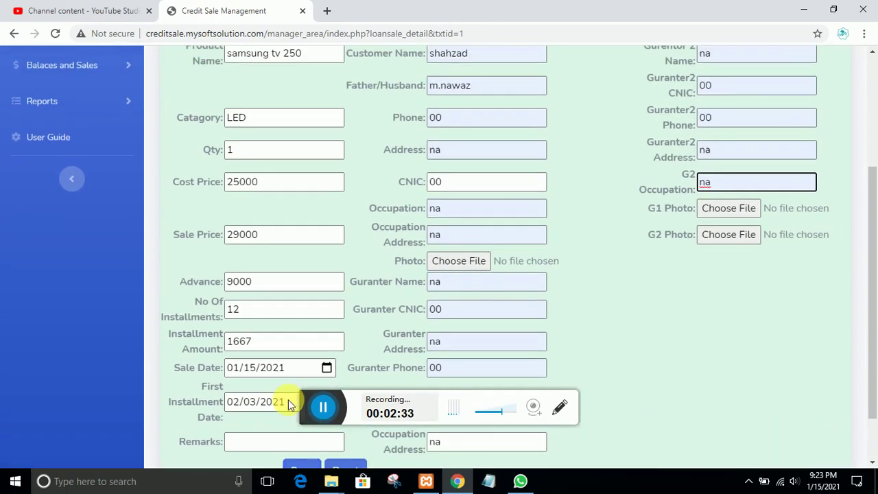
scroll(288, 405, down, 1)
click(294, 406)
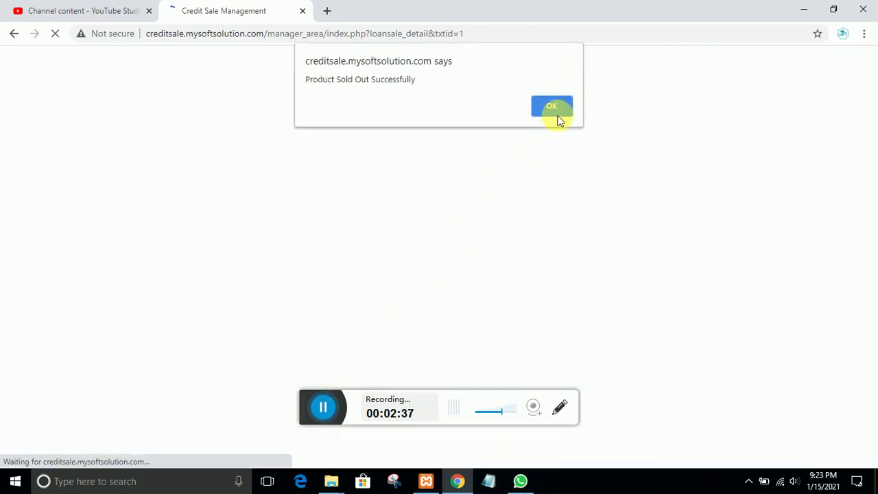
click(553, 109)
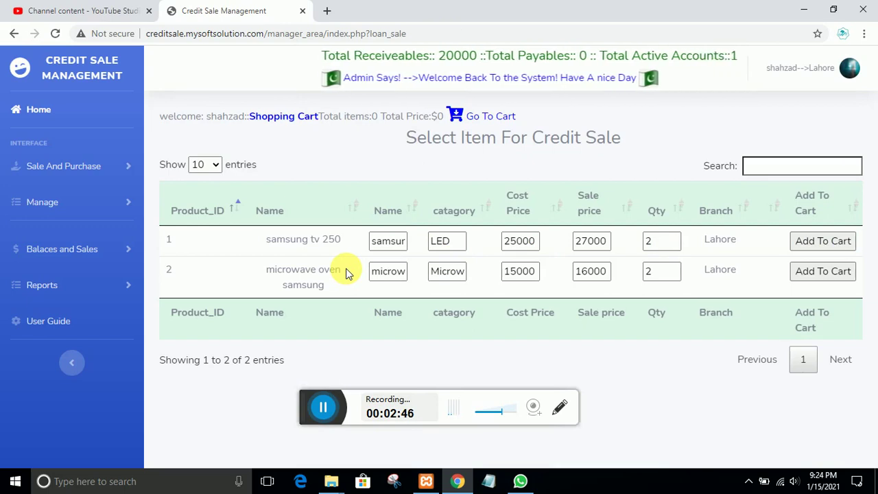
- Start a multi-item credit sale and add the samsung tv 250 and the microwave oven samsung to the cart
click(59, 170)
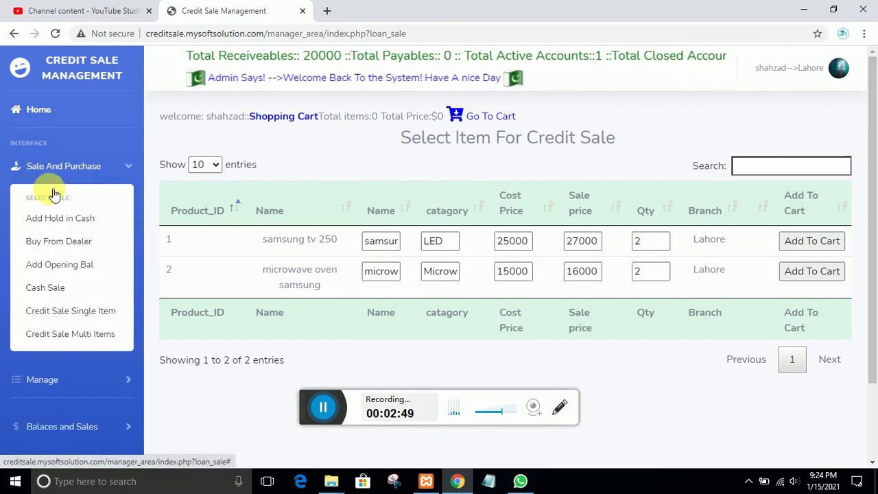
click(55, 337)
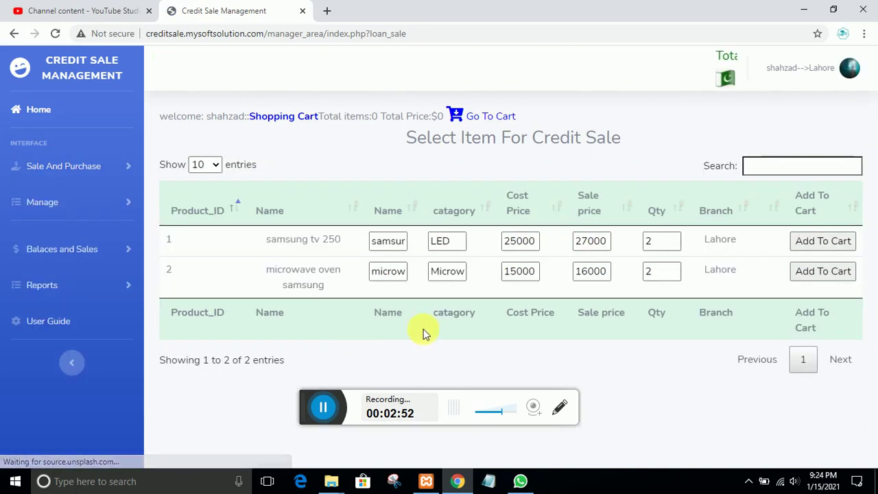
click(812, 241)
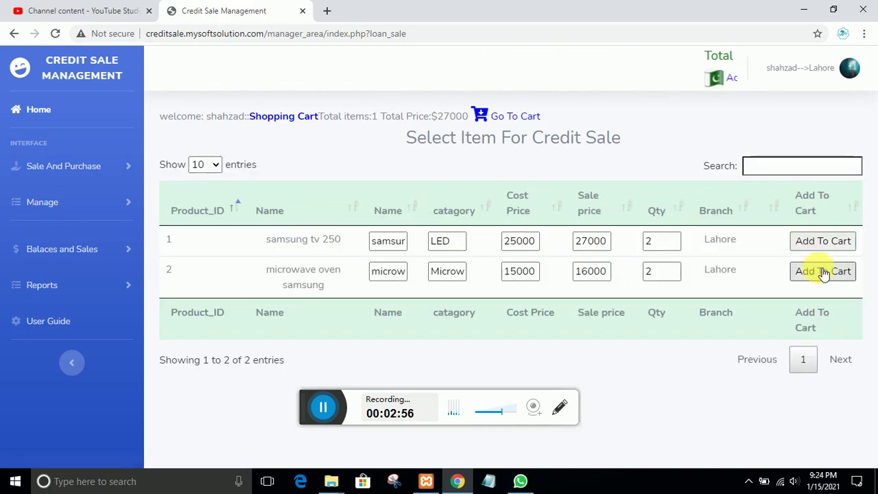
click(822, 272)
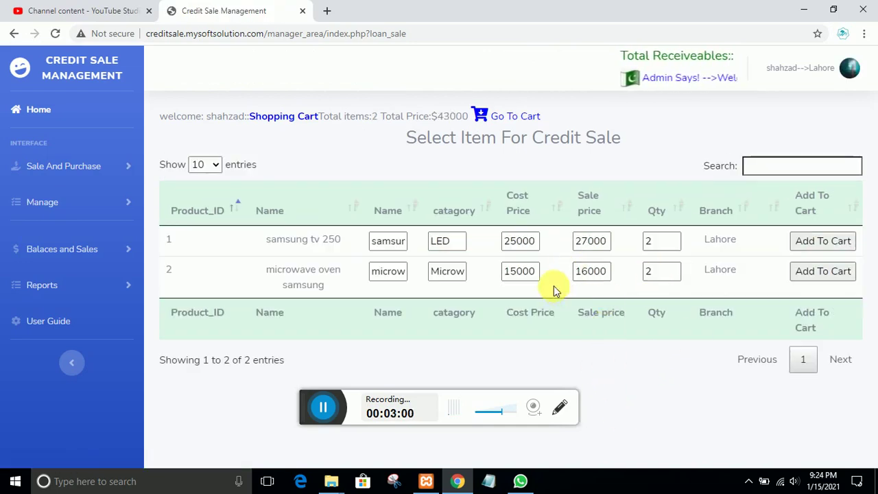
- Go to the loan sale cart and update the price of the samsung tv 250 to 28000
click(516, 118)
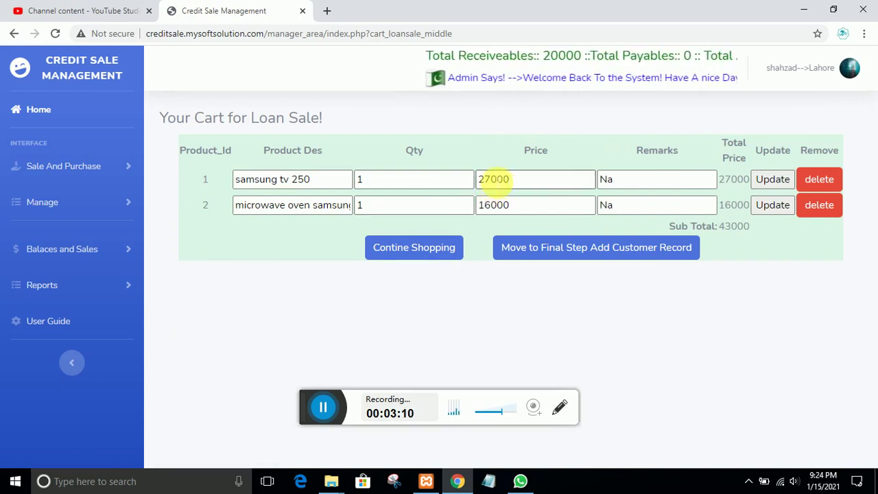
click(494, 179)
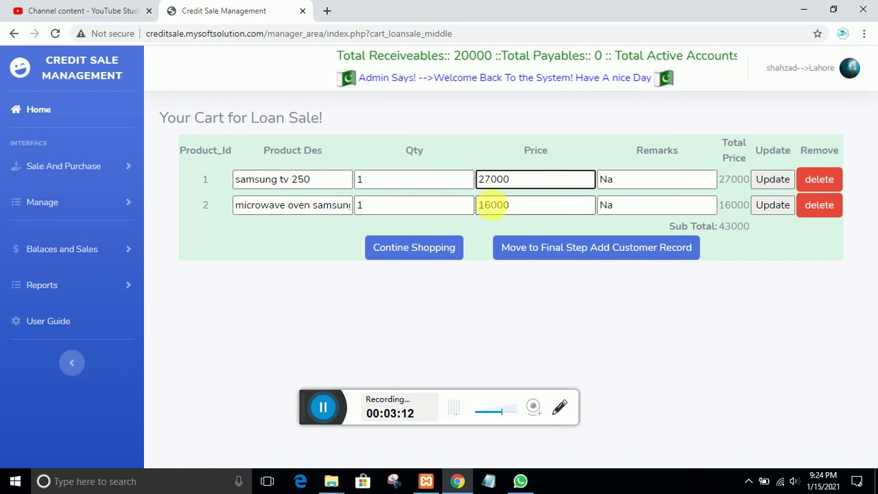
key(BackSpace)
text(8)
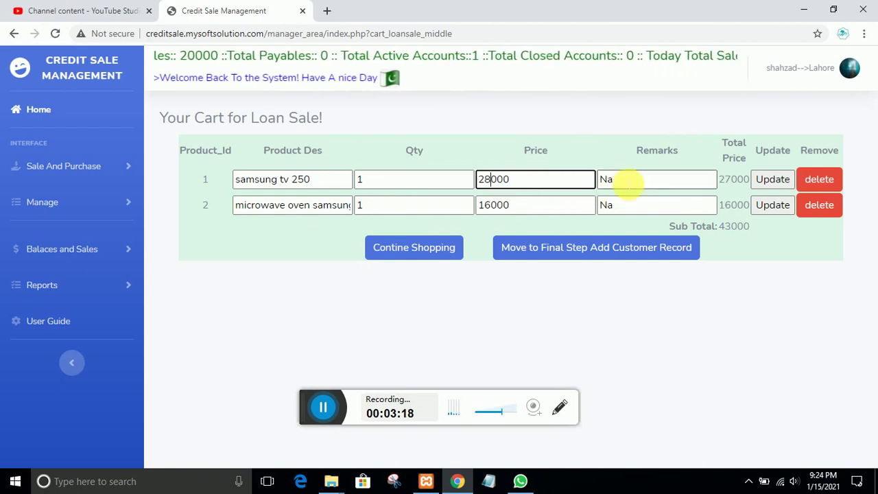
click(771, 180)
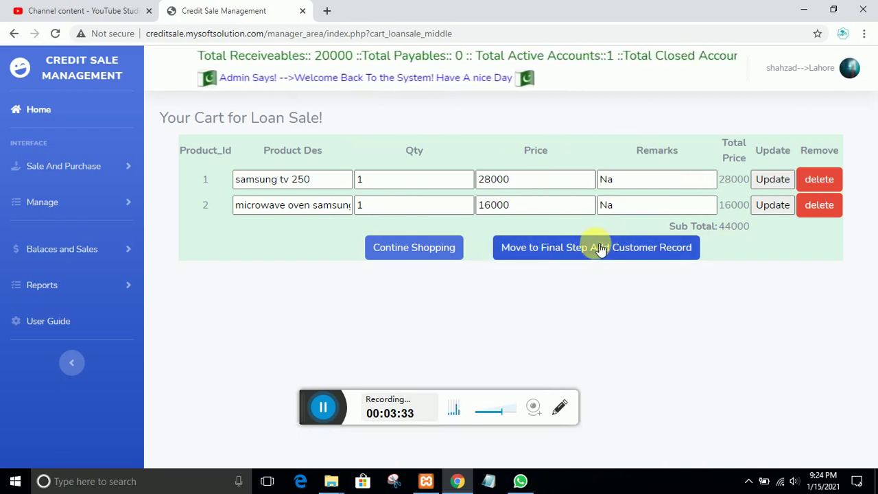
- Proceed to the customer record and fill in the customer's name, father's or husband's name and phone number
click(576, 248)
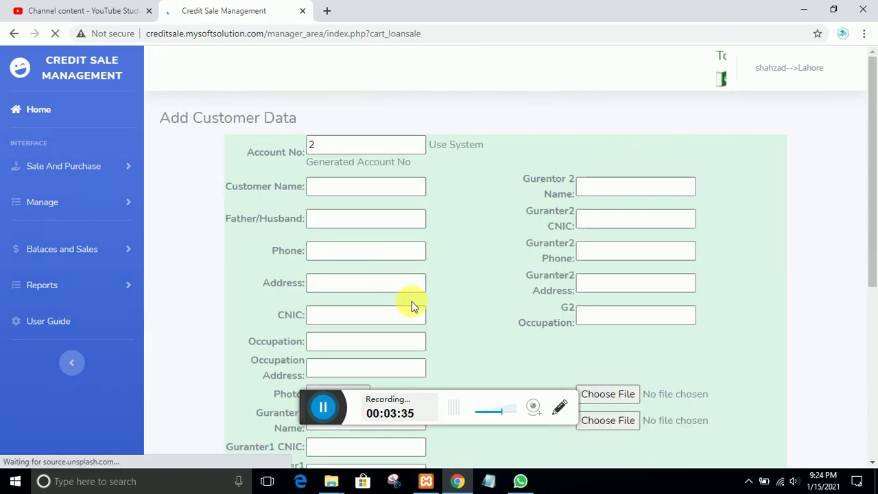
click(325, 194)
click(329, 239)
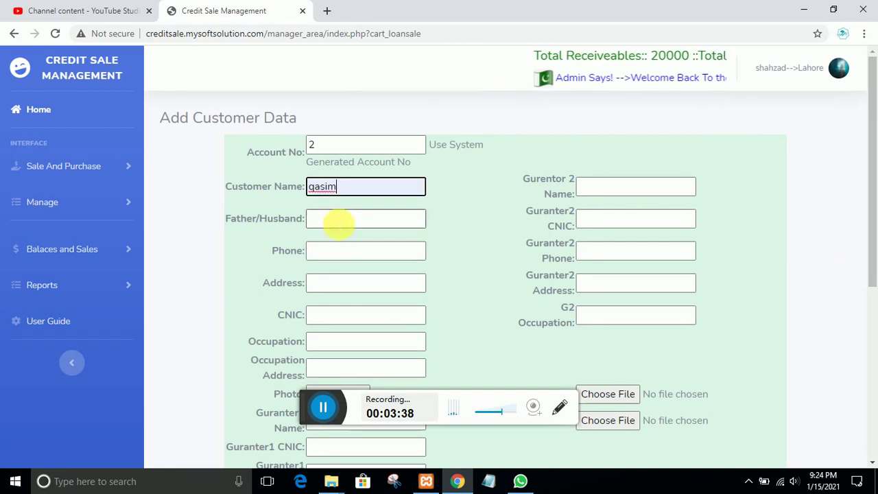
click(337, 221)
click(336, 245)
click(337, 252)
click(336, 277)
- Fill in the customer's address, occupation and occupation address with na, and enter the customer's CNIC number
click(337, 287)
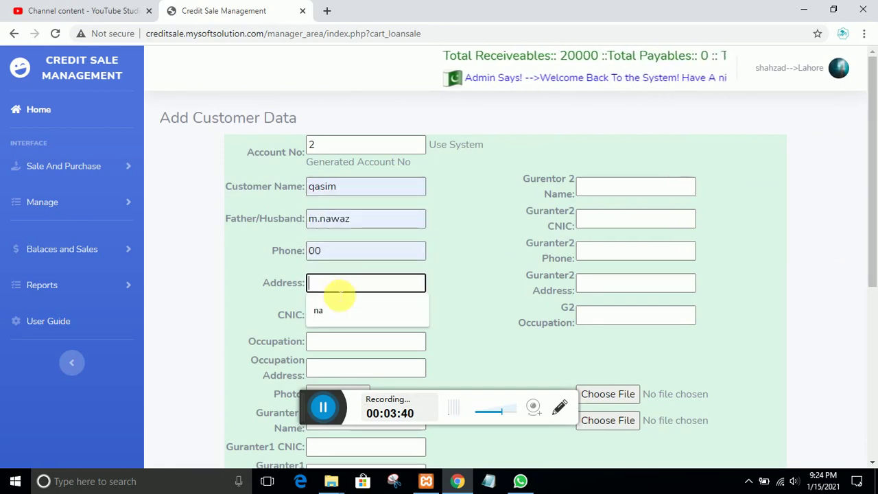
click(337, 309)
click(337, 315)
click(337, 338)
click(338, 347)
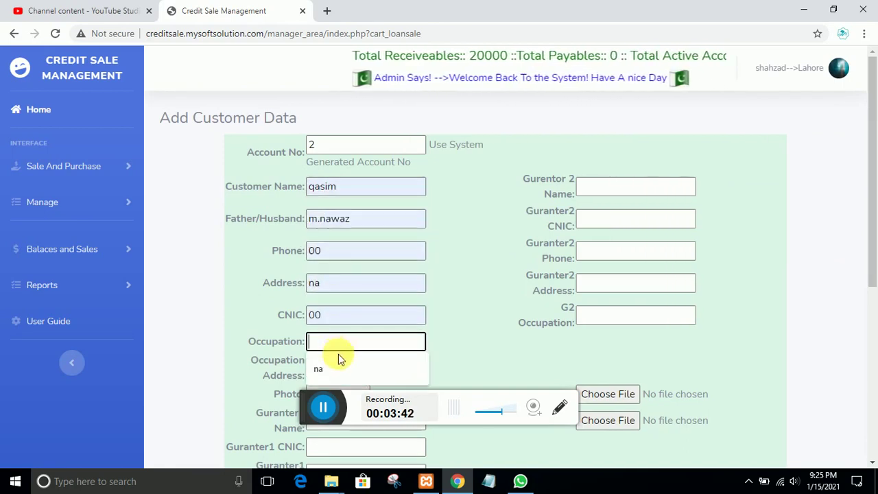
click(338, 358)
scroll(516, 343, down, 4)
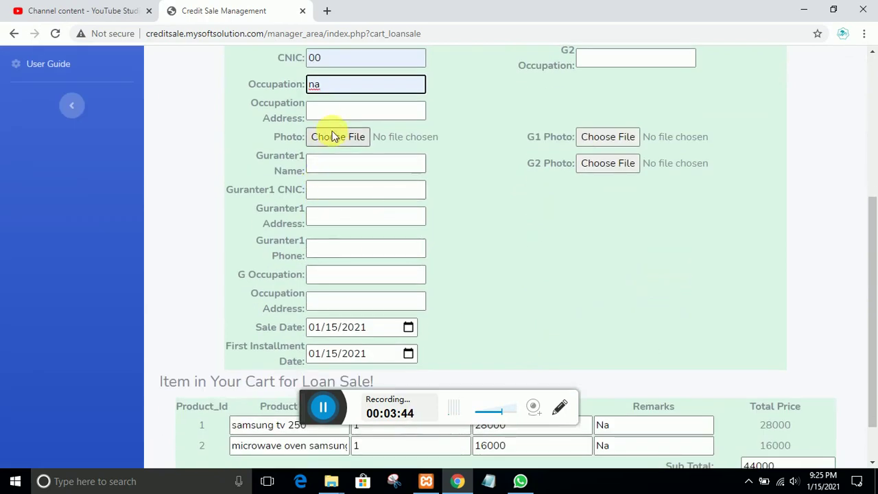
click(334, 111)
click(334, 133)
- Fill in the first guarantor's name and address with na, and enter that guarantor's CNIC and phone numbers
click(333, 164)
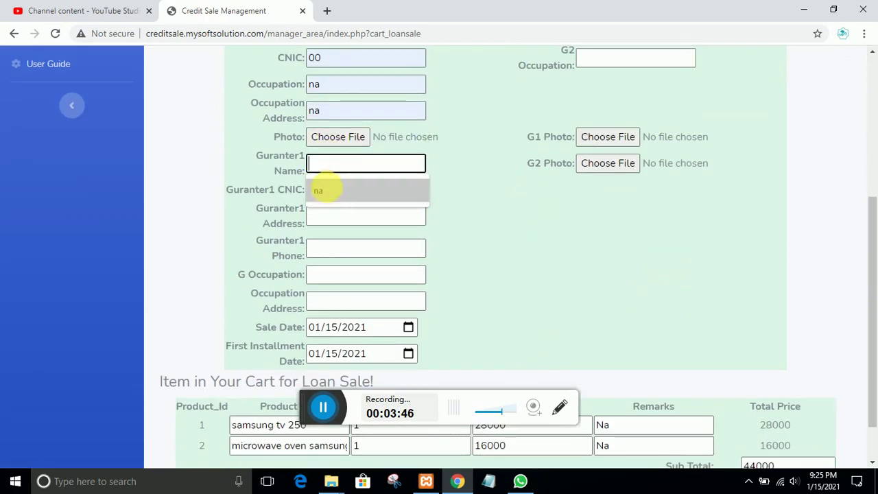
click(318, 191)
click(329, 195)
click(335, 217)
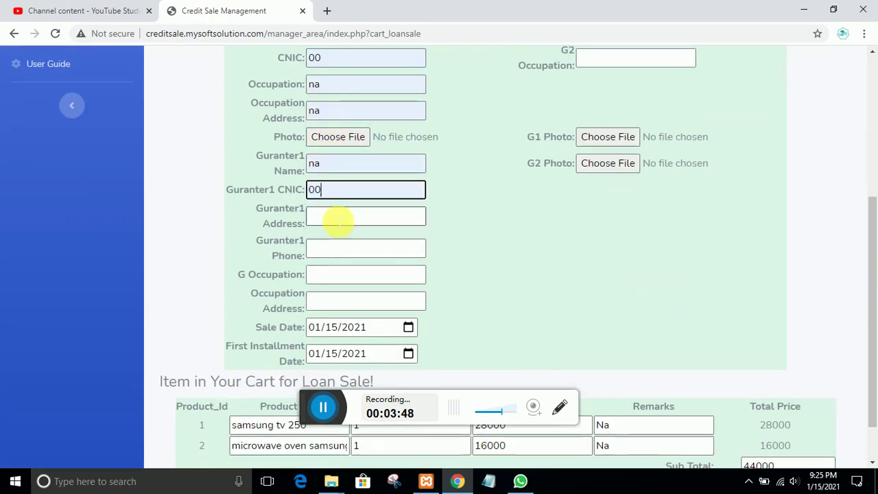
click(338, 221)
click(336, 242)
click(339, 247)
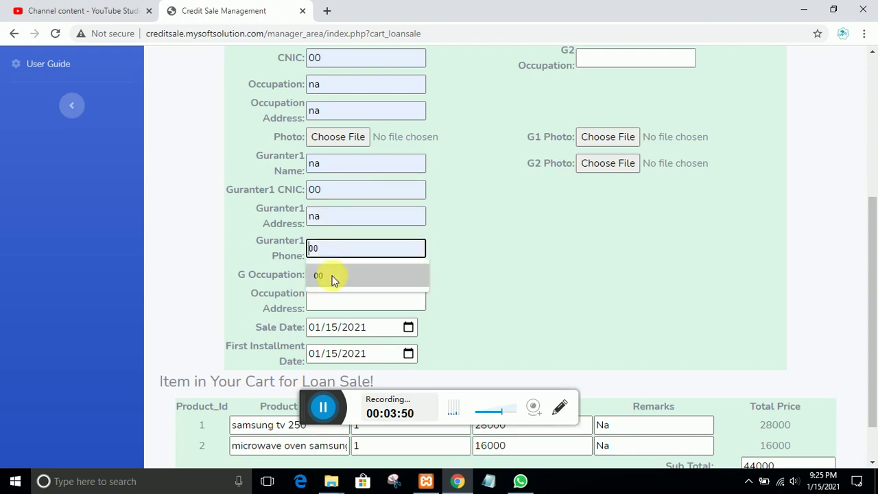
click(334, 278)
- Enter na for the first guarantor's occupation and occupation address
click(336, 275)
click(336, 295)
click(339, 304)
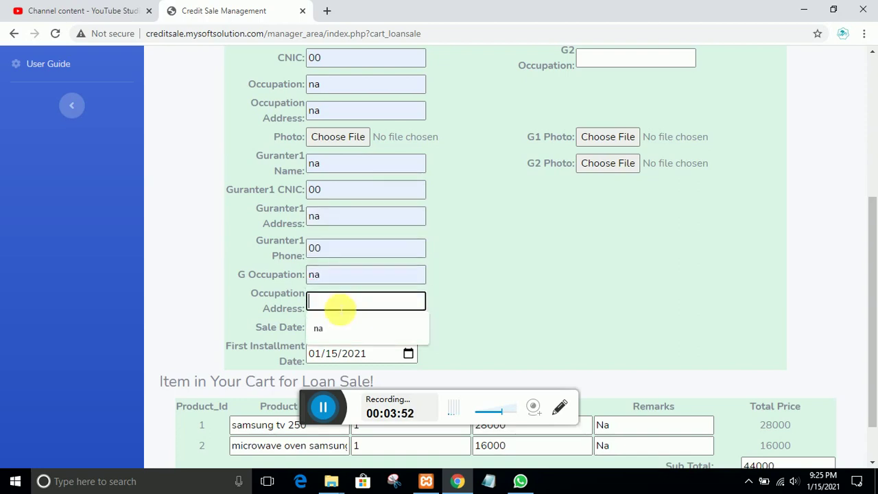
click(329, 325)
- Set the first installment date to 02/03/2021
scroll(391, 305, down, 1)
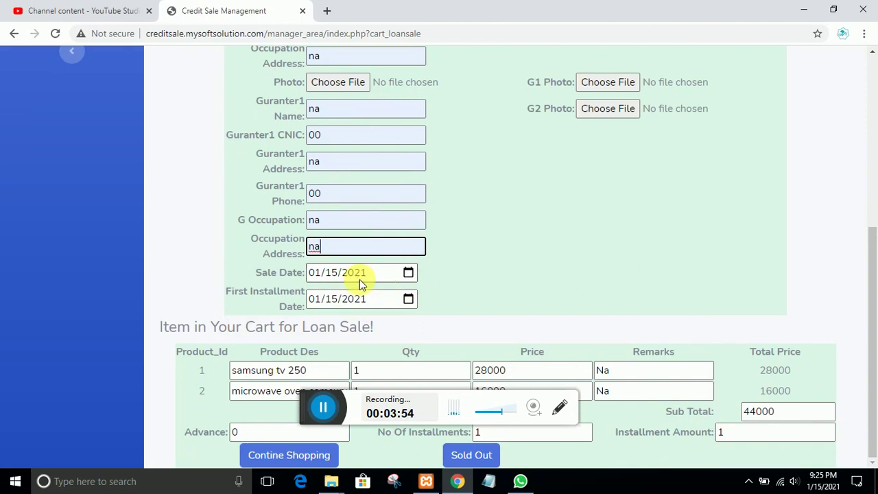
click(409, 300)
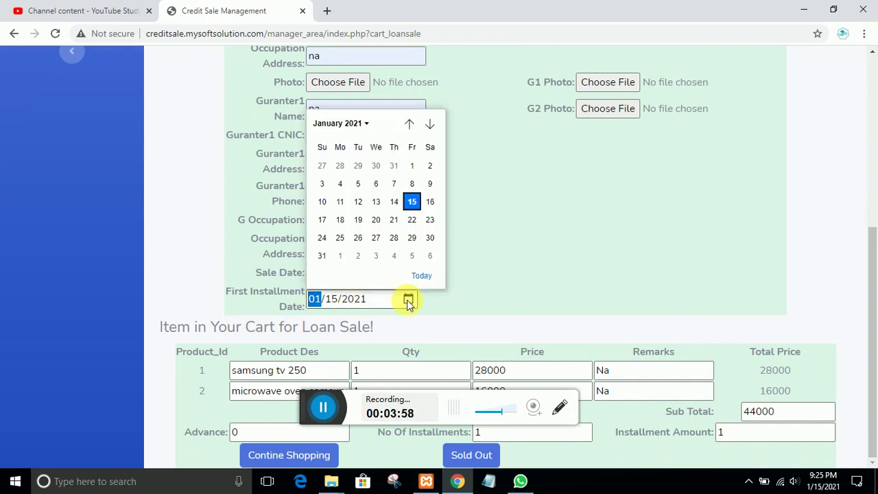
click(376, 256)
- Enter na as the second guarantor's name and fill in that guarantor's CNIC and phone numbers
scroll(645, 201, up, 3)
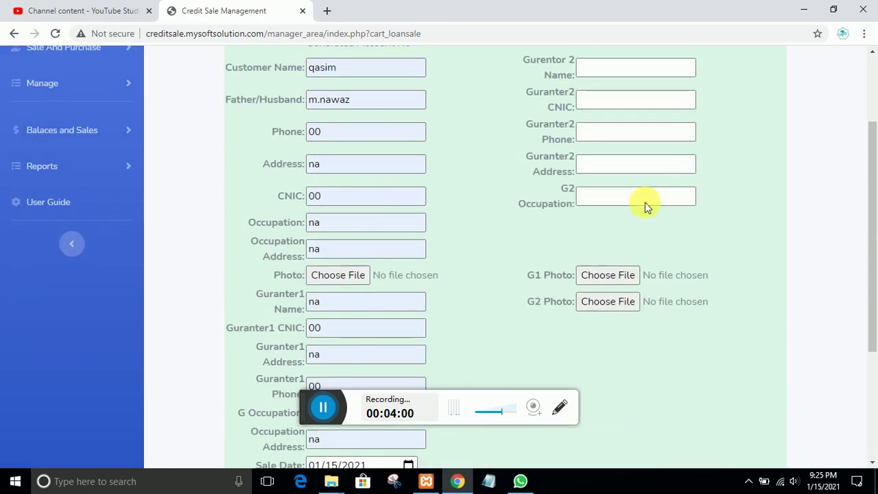
scroll(609, 103, up, 2)
click(588, 189)
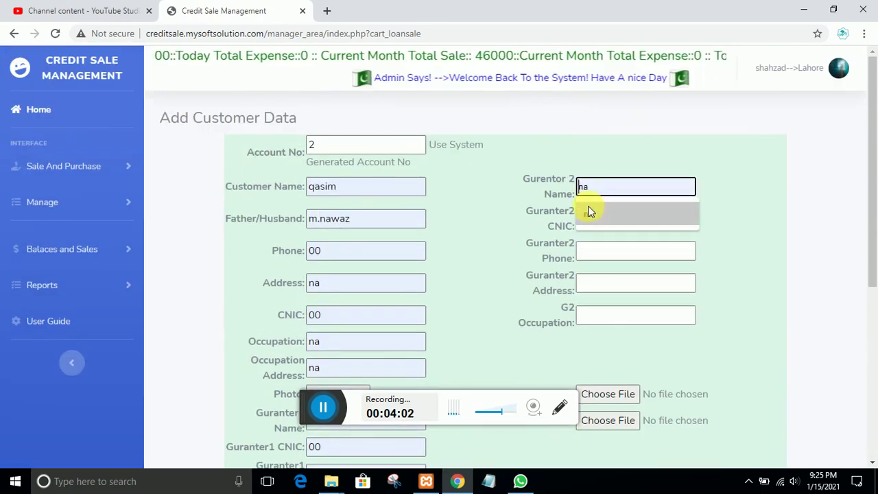
click(590, 214)
click(588, 218)
click(592, 241)
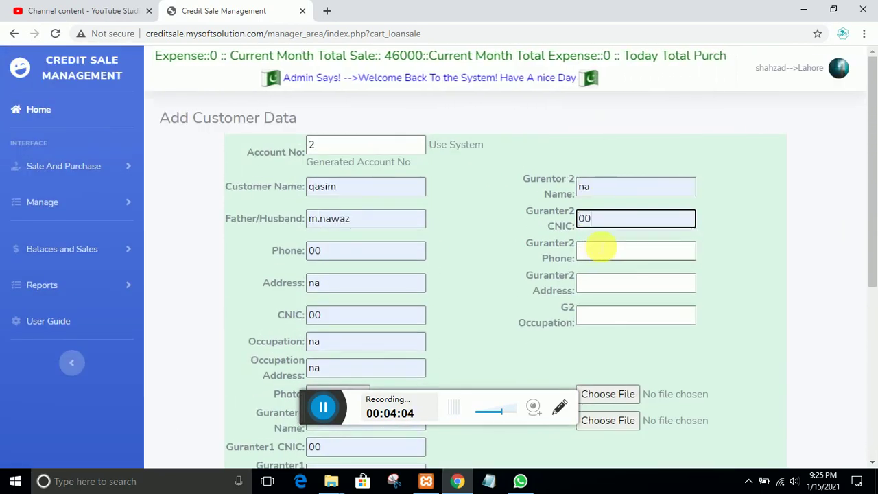
click(598, 255)
click(588, 277)
- Fill in the second guarantor's address and occupation with na
click(588, 284)
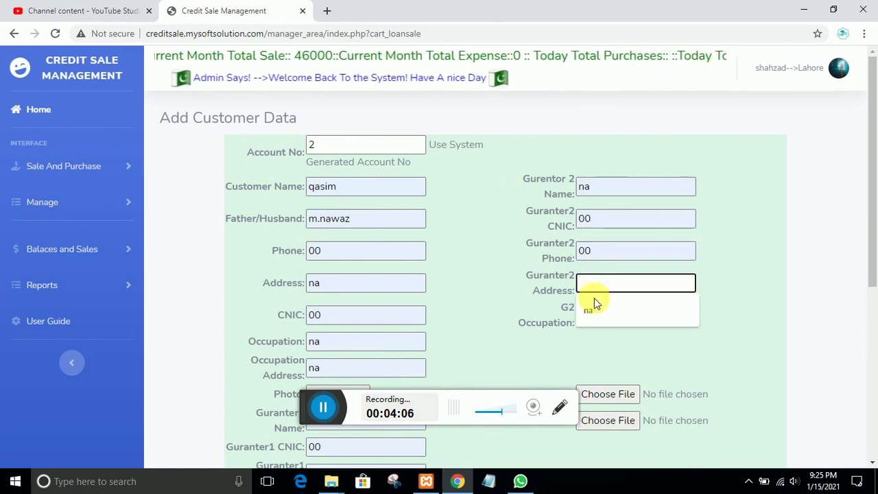
click(594, 309)
click(602, 316)
click(607, 338)
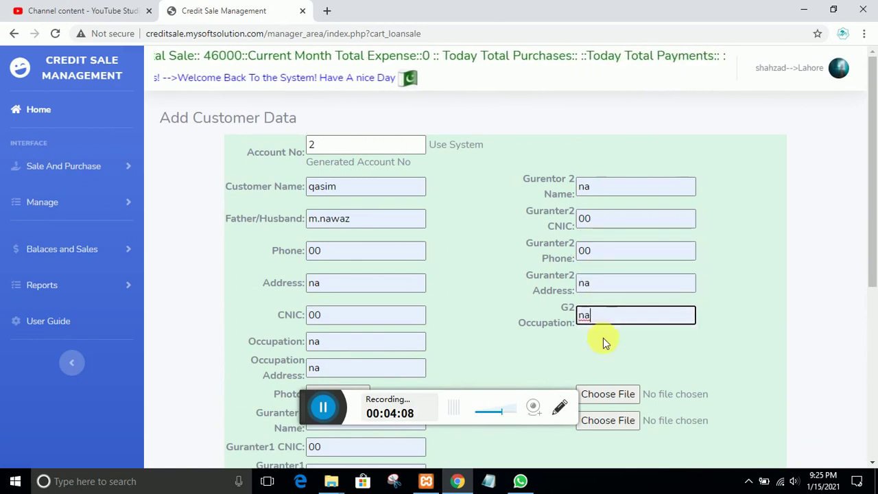
- Set the advance to 10000 with 10 installments of 3400, and submit the multi-item sale as sold out
scroll(626, 332, down, 1)
scroll(625, 333, down, 2)
scroll(553, 335, down, 1)
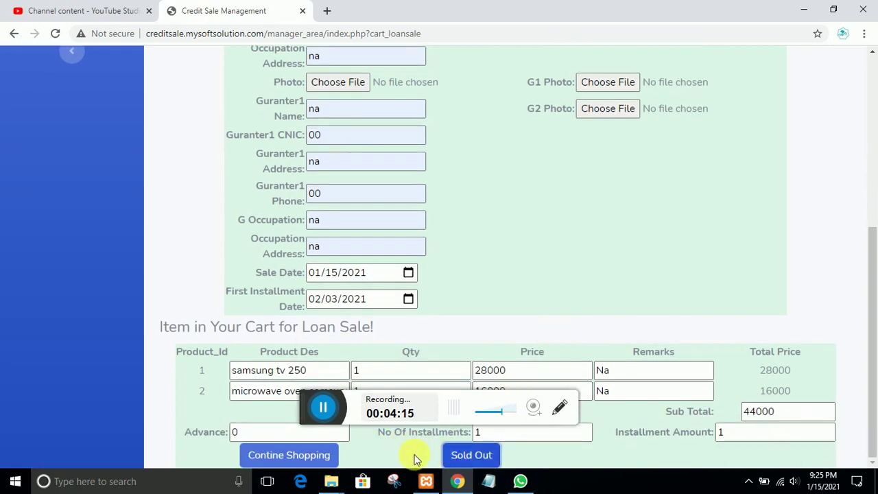
scroll(331, 452, up, 1)
scroll(331, 453, down, 1)
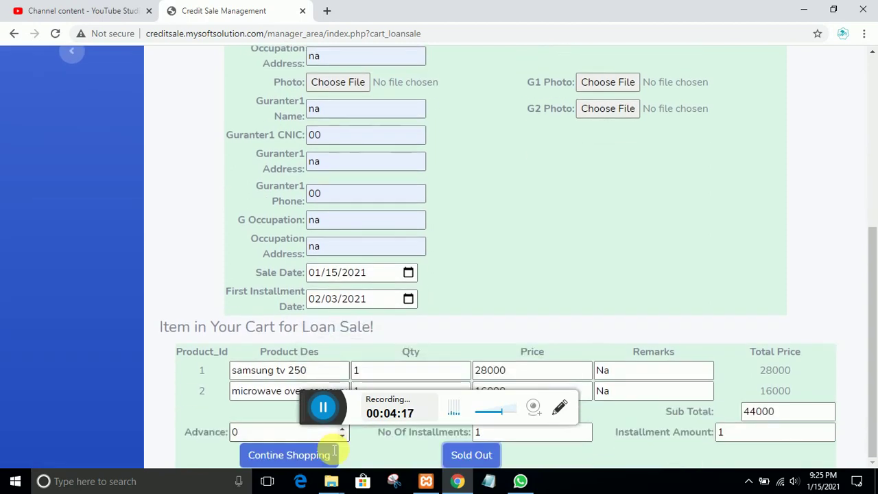
scroll(332, 450, up, 1)
scroll(332, 449, down, 1)
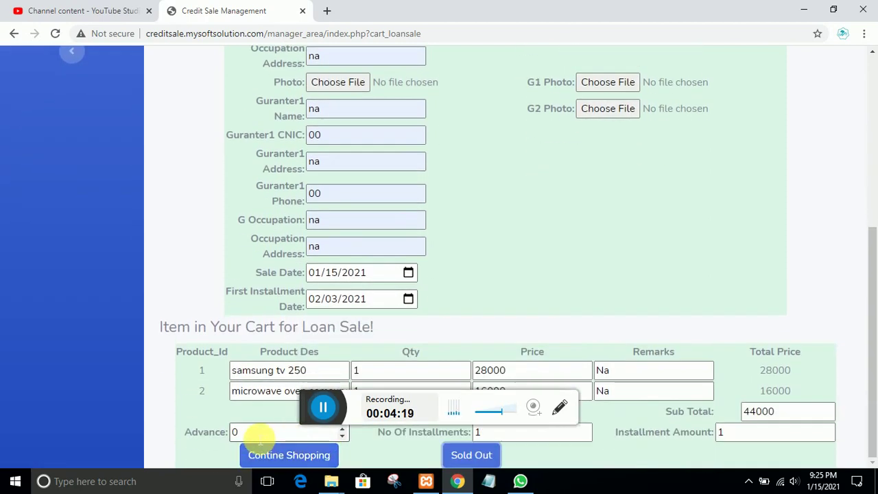
scroll(260, 439, up, 1)
scroll(258, 438, down, 1)
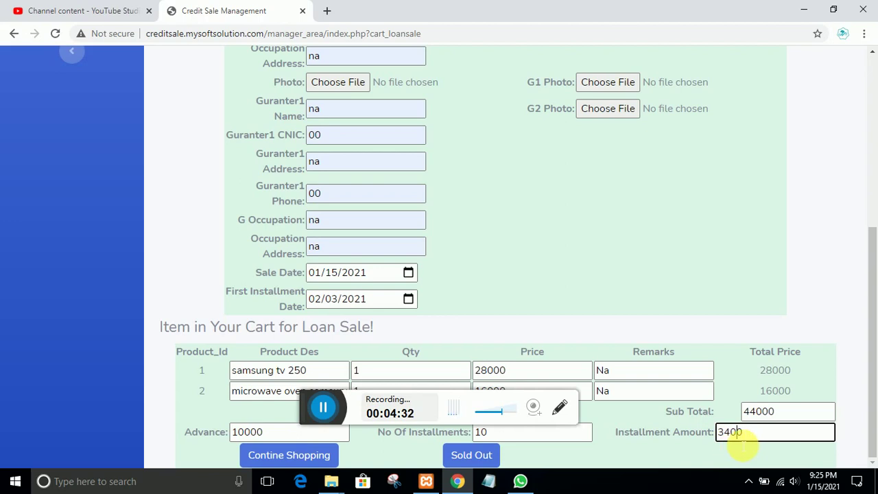
click(468, 455)
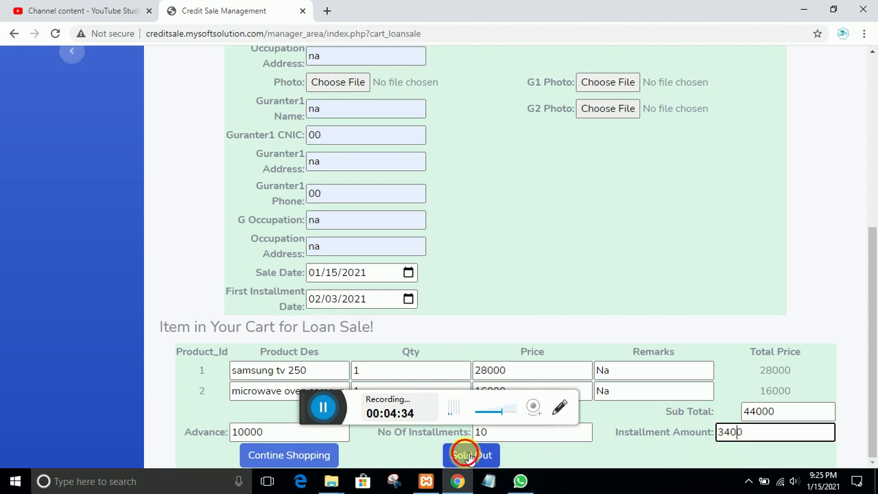